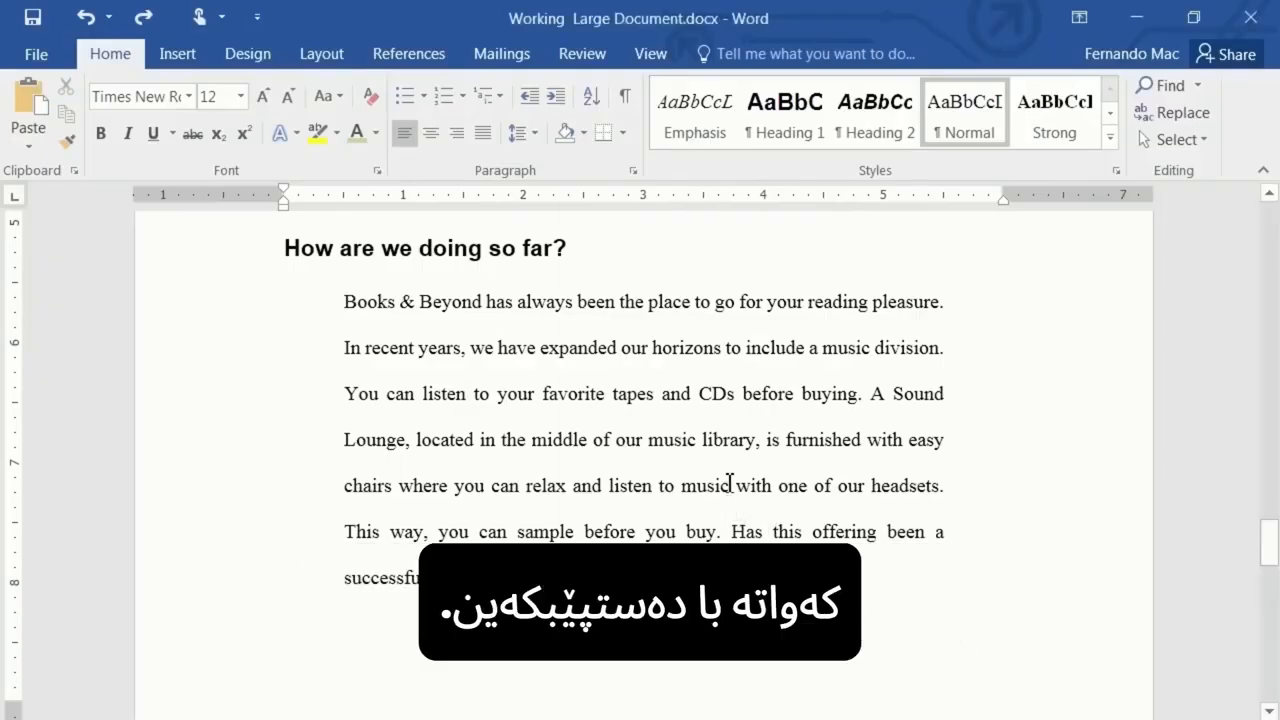
# - Move the sentence "You can find musical selections ranging from Classical to Pop/Rock." to the end of the Easy Listening paragraph with cut and paste
pyautogui.scroll(3, 724, 482)
pyautogui.scroll(5, 722, 477)
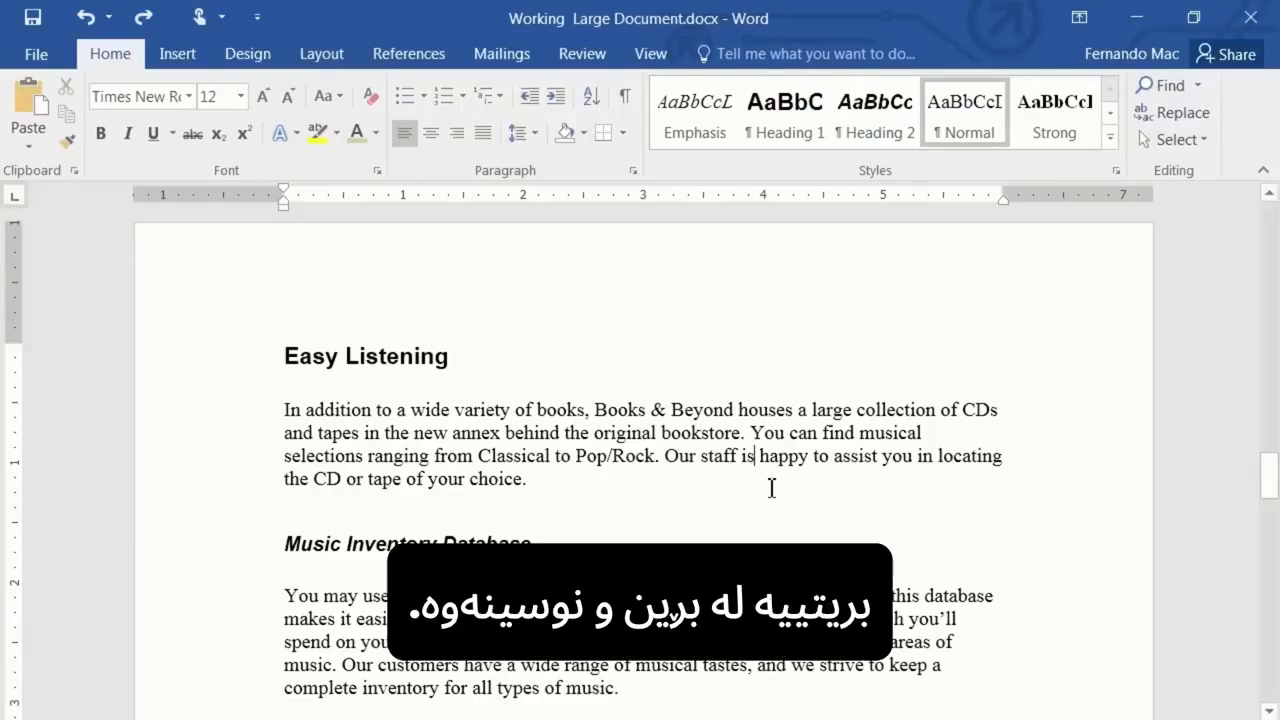
pyautogui.click(752, 433)
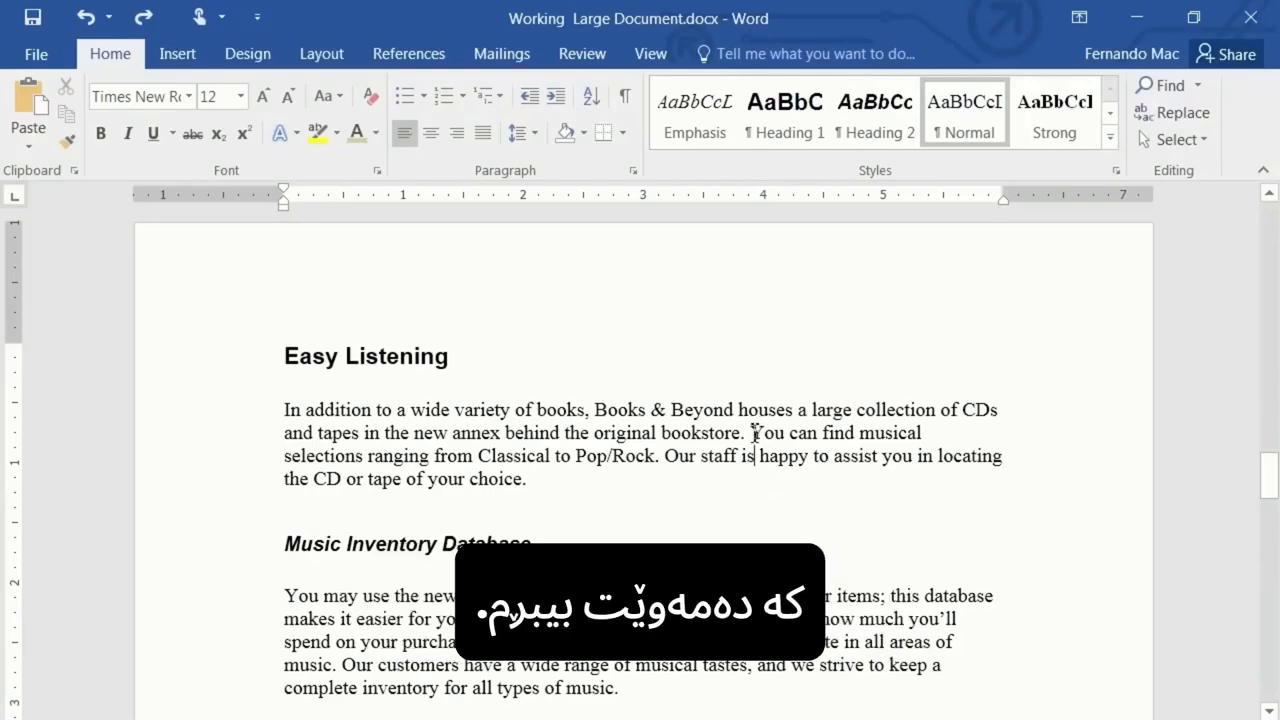
pyautogui.moveTo(754, 432); pyautogui.dragTo(665, 465)
pyautogui.hotkey('ctrl', 'c')
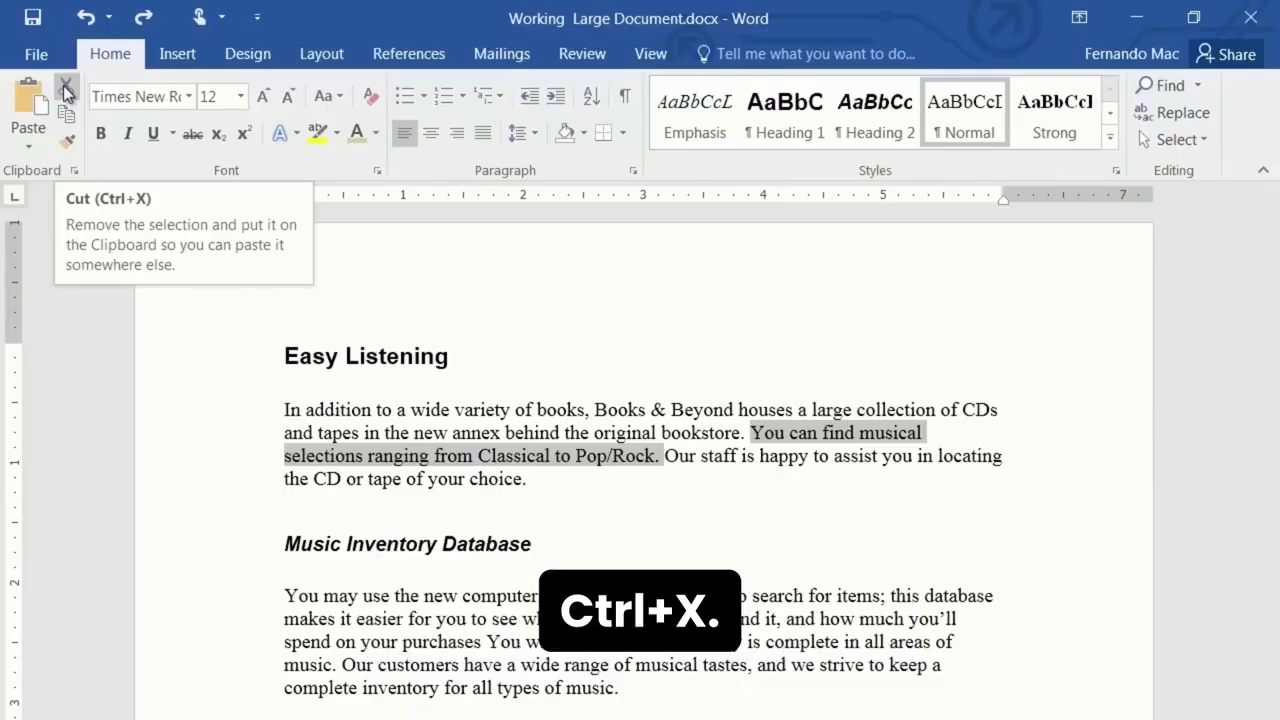
pyautogui.rightClick(851, 443)
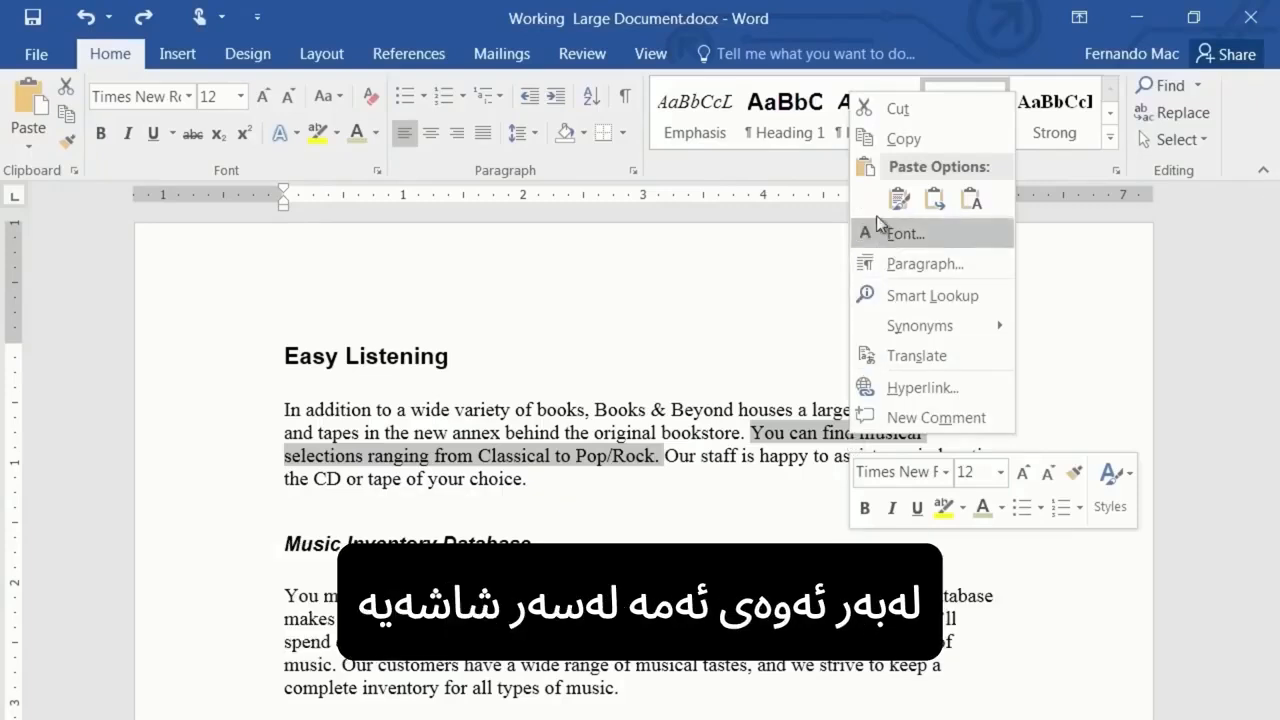
pyautogui.click(897, 111)
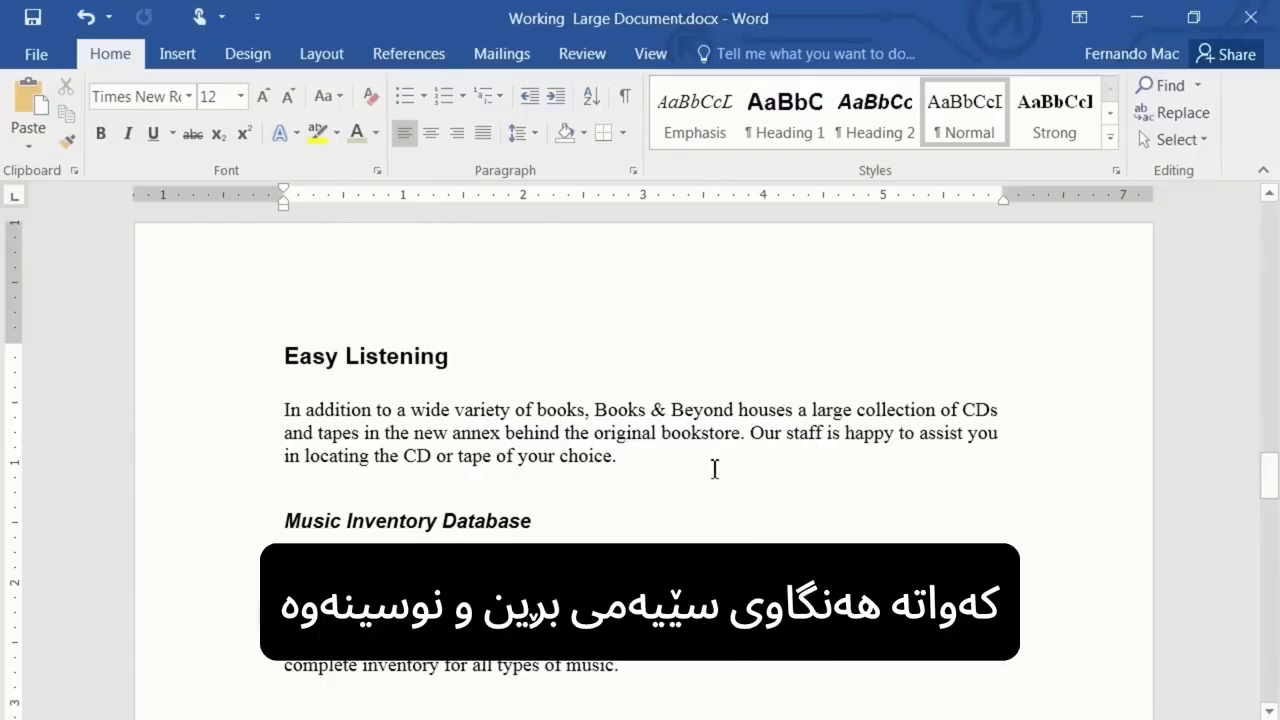
pyautogui.click(634, 458)
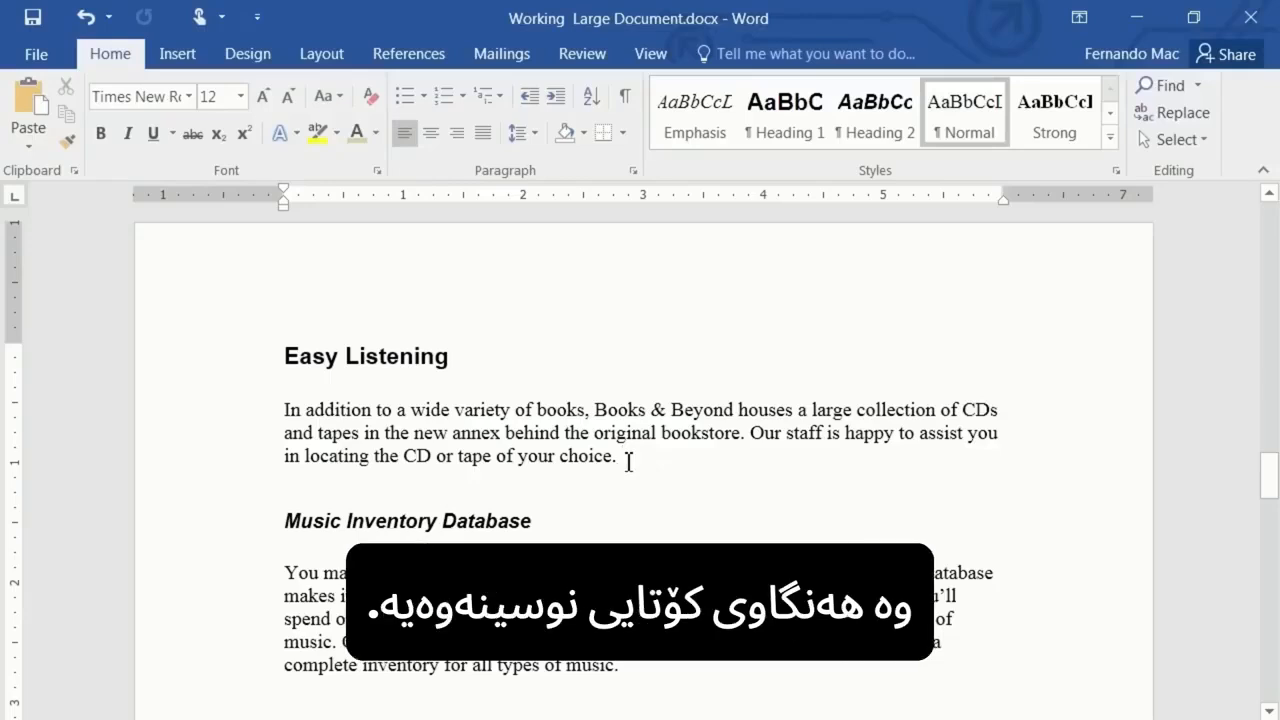
pyautogui.click(29, 107)
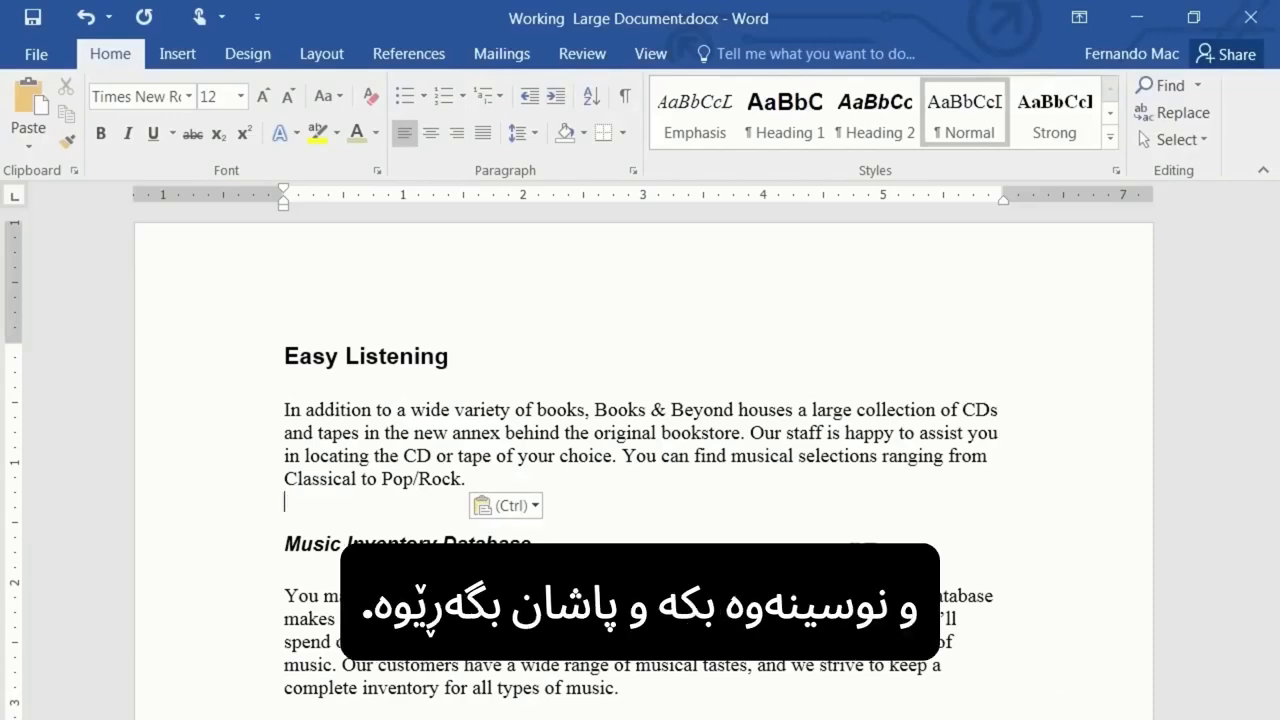
pyautogui.scroll(-1, 817, 557)
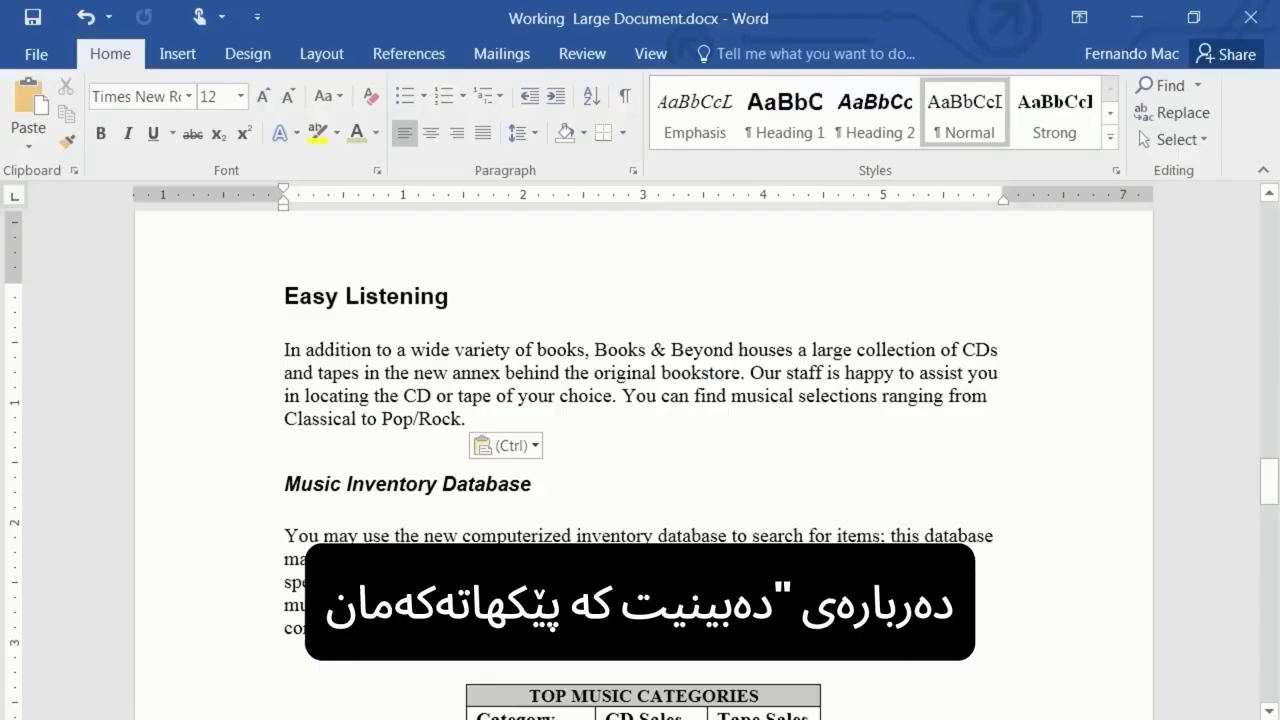
pyautogui.moveTo(502, 583); pyautogui.dragTo(337, 608)
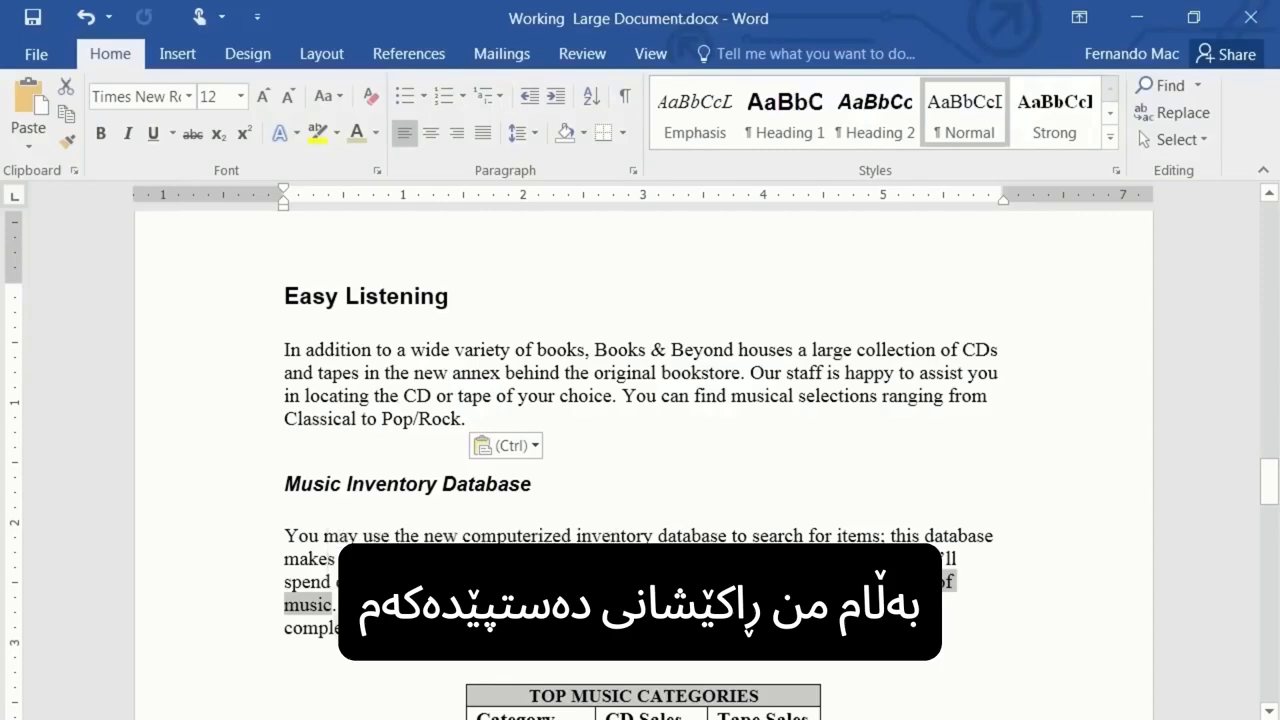
pyautogui.click(480, 606)
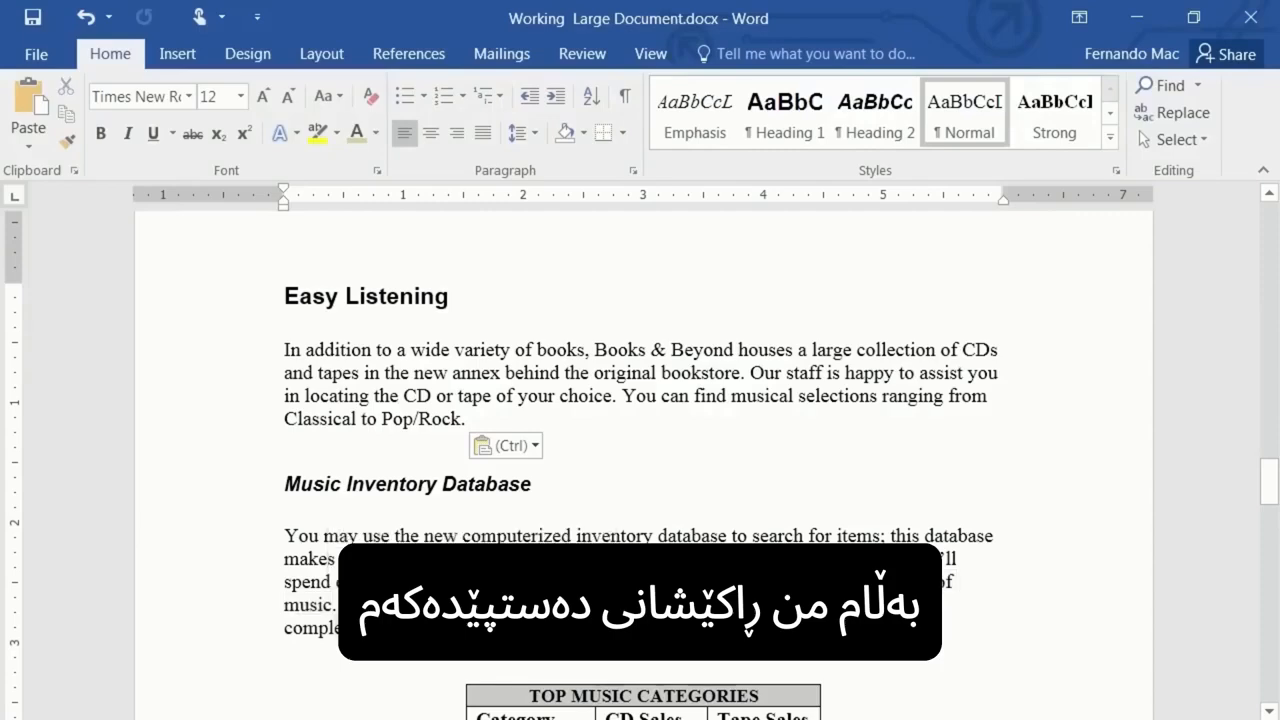
pyautogui.moveTo(502, 583); pyautogui.dragTo(602, 583)
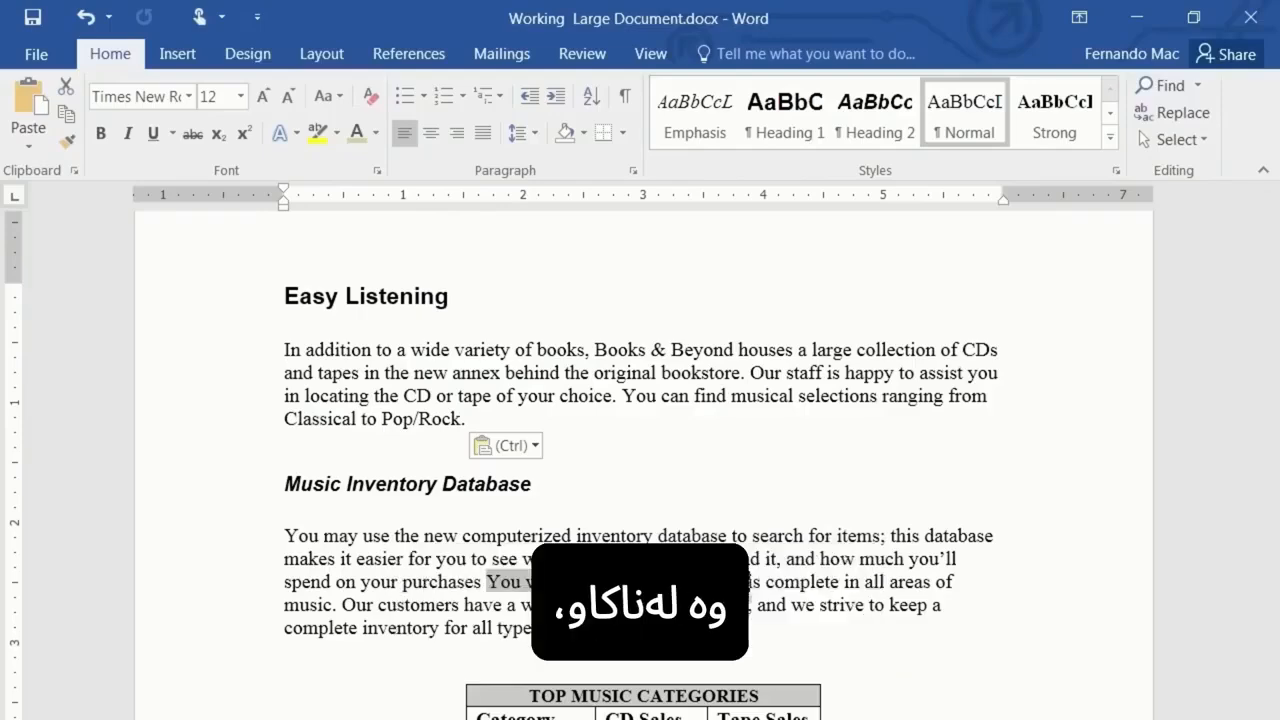
pyautogui.moveTo(565, 582); pyautogui.dragTo(740, 584)
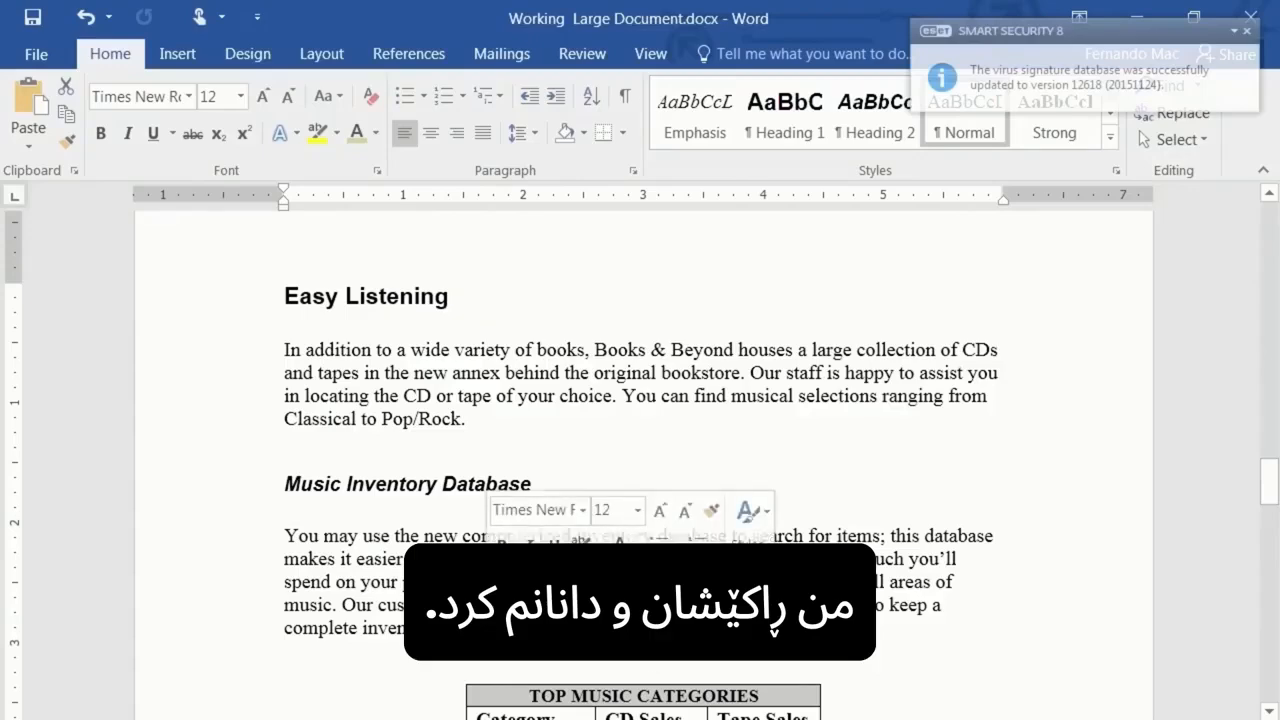
pyautogui.click(520, 605)
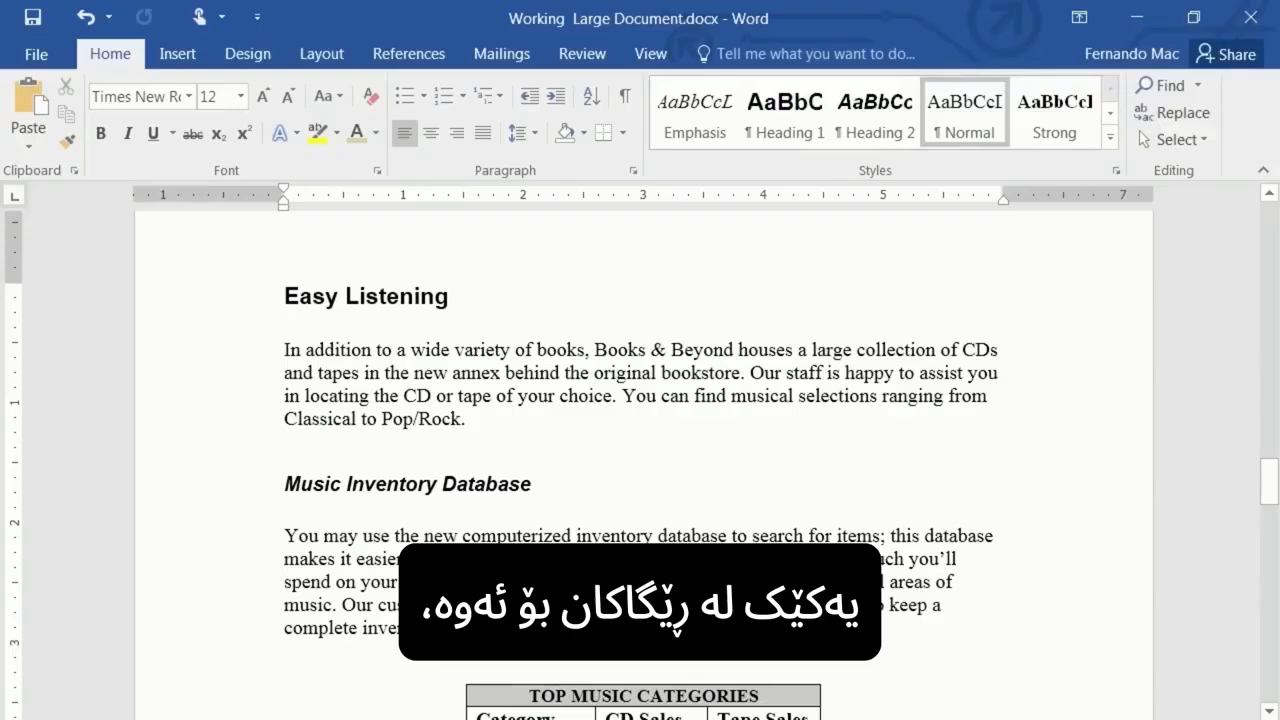
# - Move the sentence "You will find that our inventory is complete in all areas of music." to the end of the Music Inventory Database paragraph
pyautogui.moveTo(487, 582); pyautogui.dragTo(336, 605)
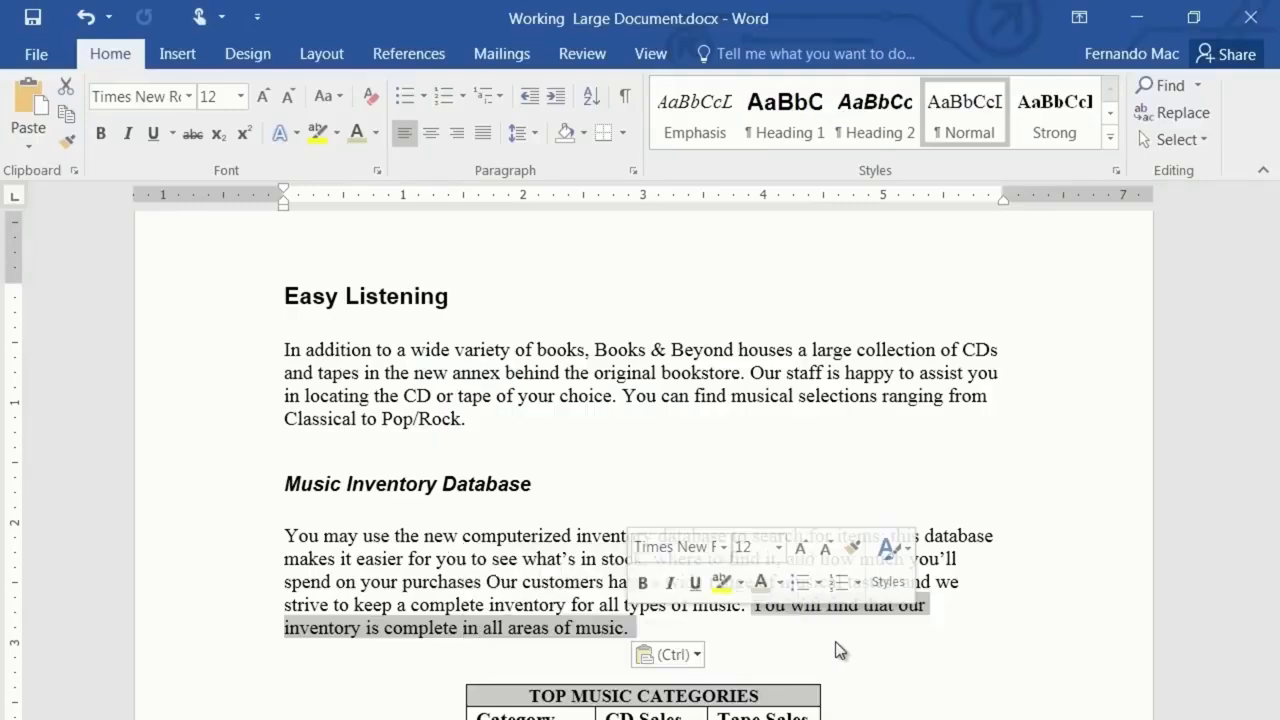
pyautogui.click(975, 675)
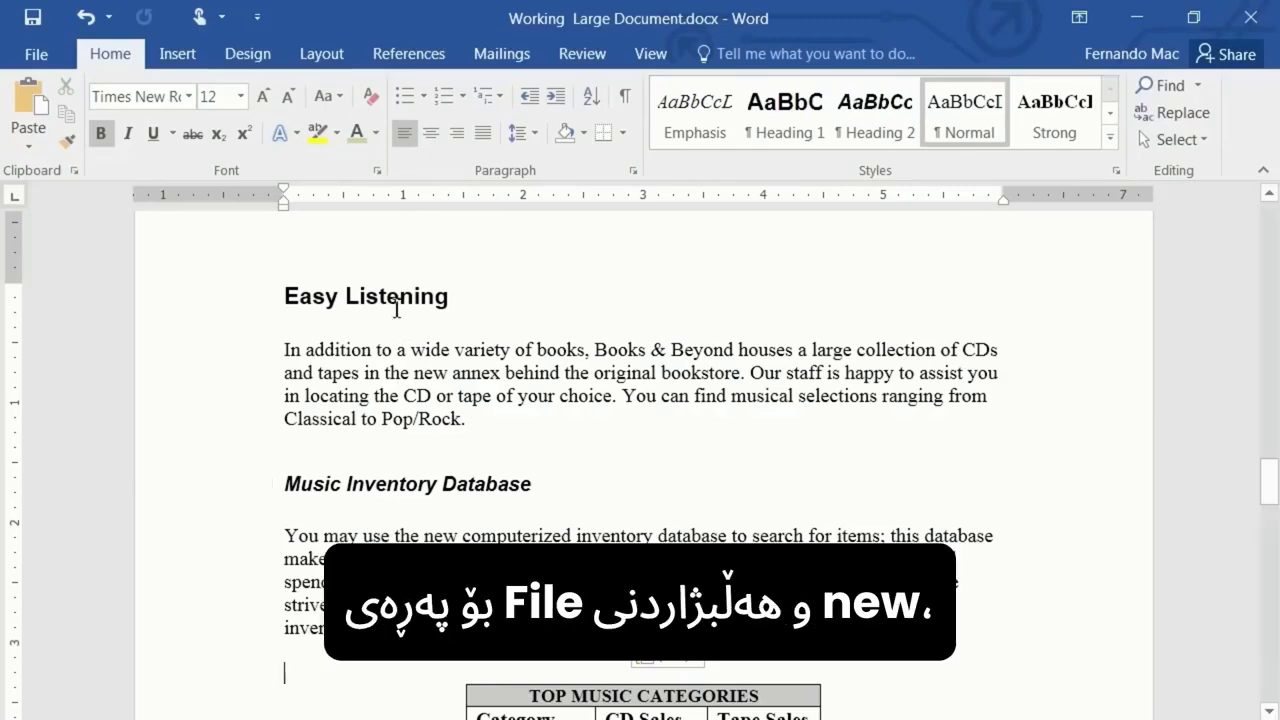
pyautogui.click(33, 56)
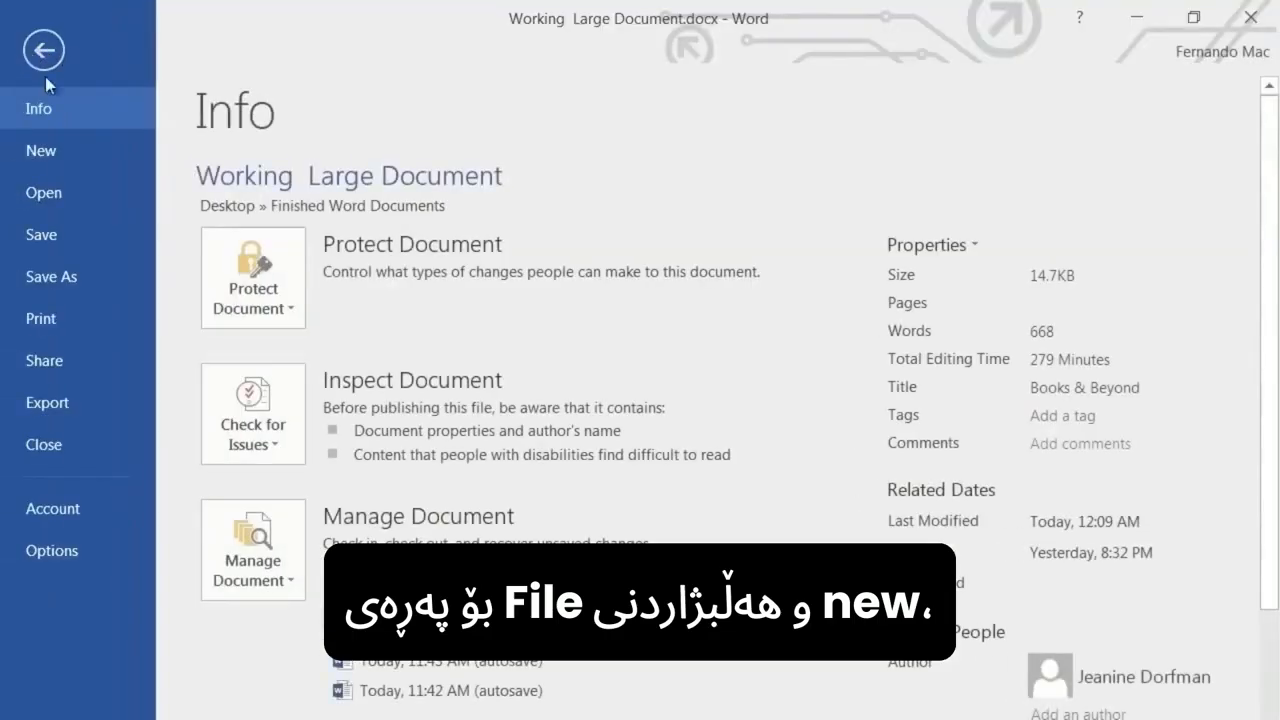
pyautogui.click(35, 161)
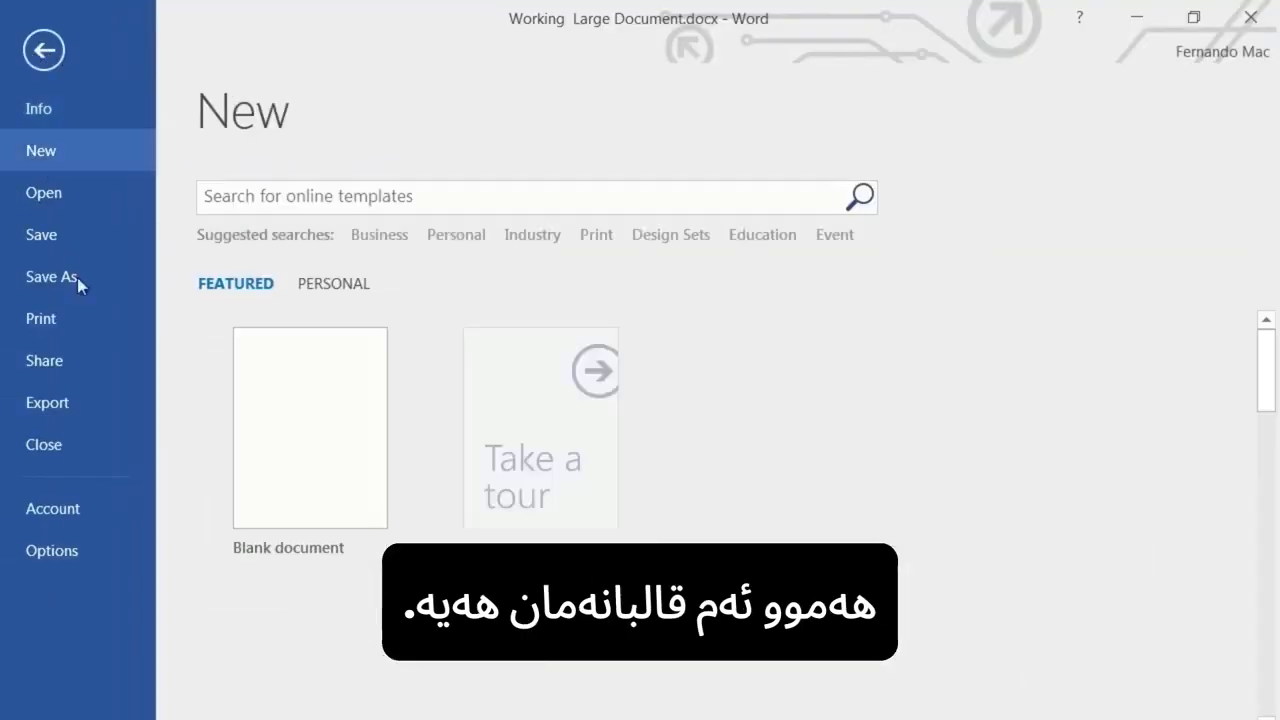
pyautogui.click(44, 50)
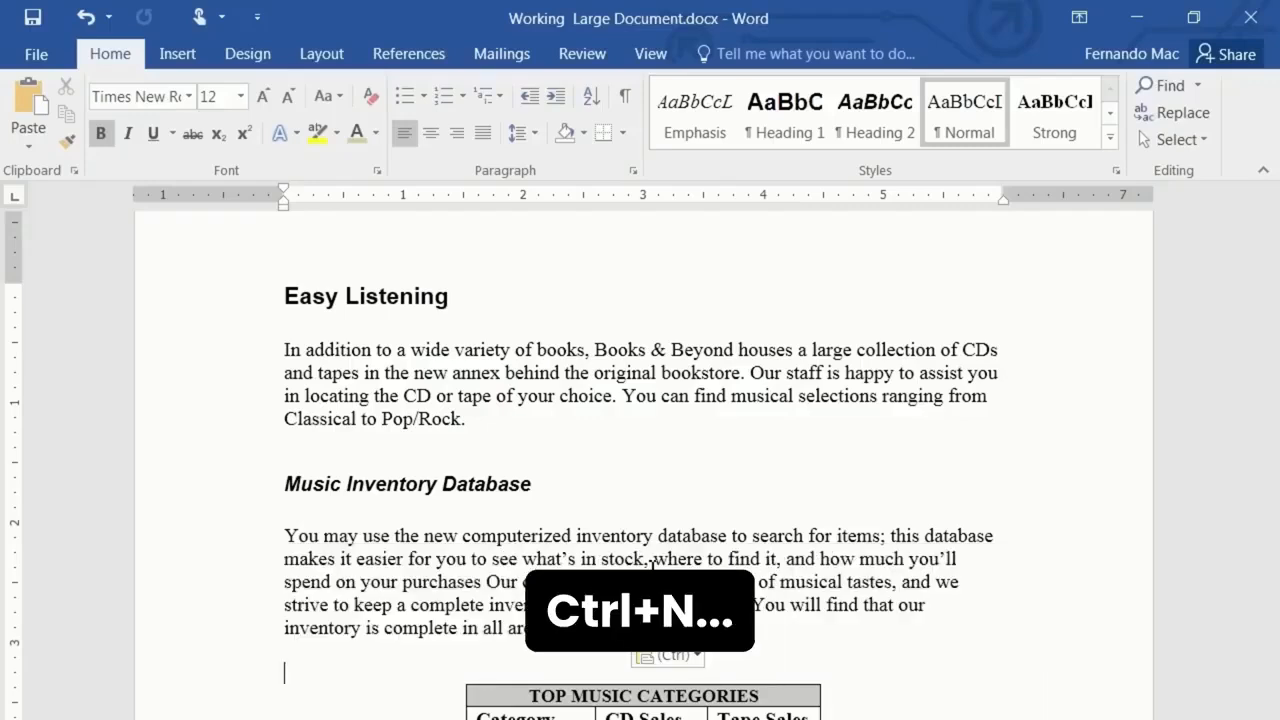
# - Create a new blank document and check the list of open document windows
pyautogui.hotkey('ctrl', 'n')
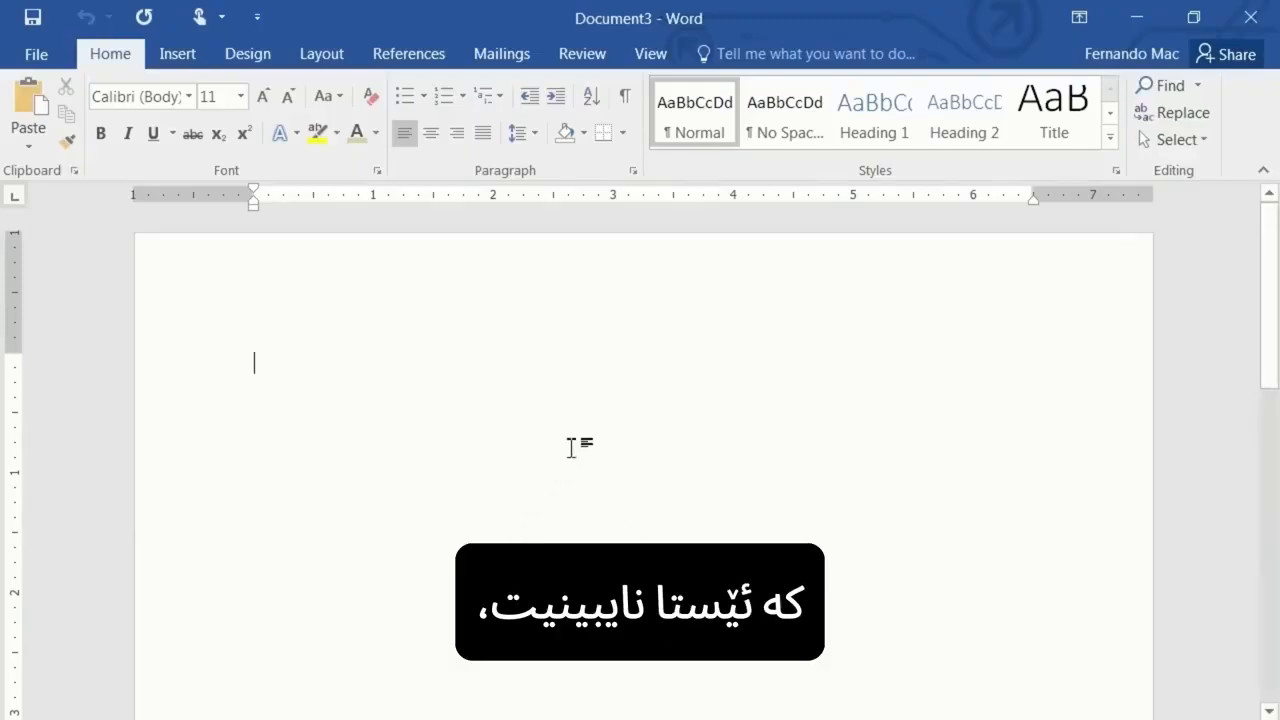
pyautogui.click(652, 58)
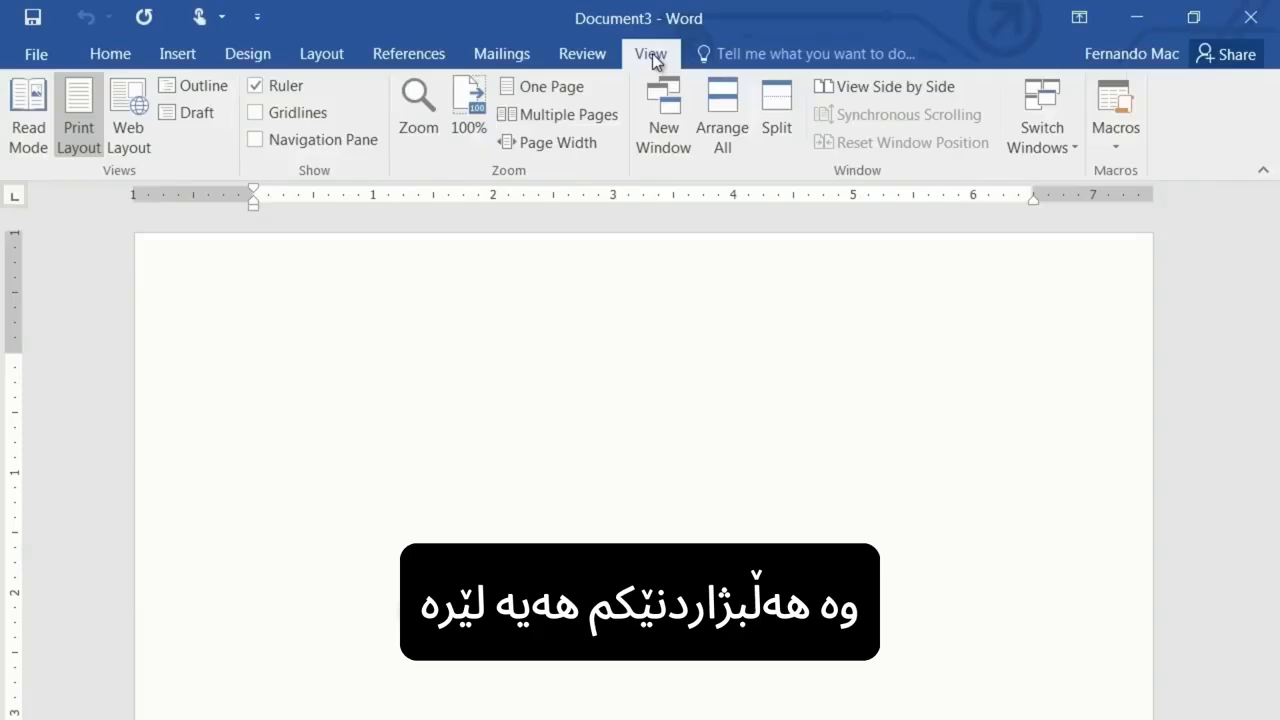
pyautogui.click(1042, 134)
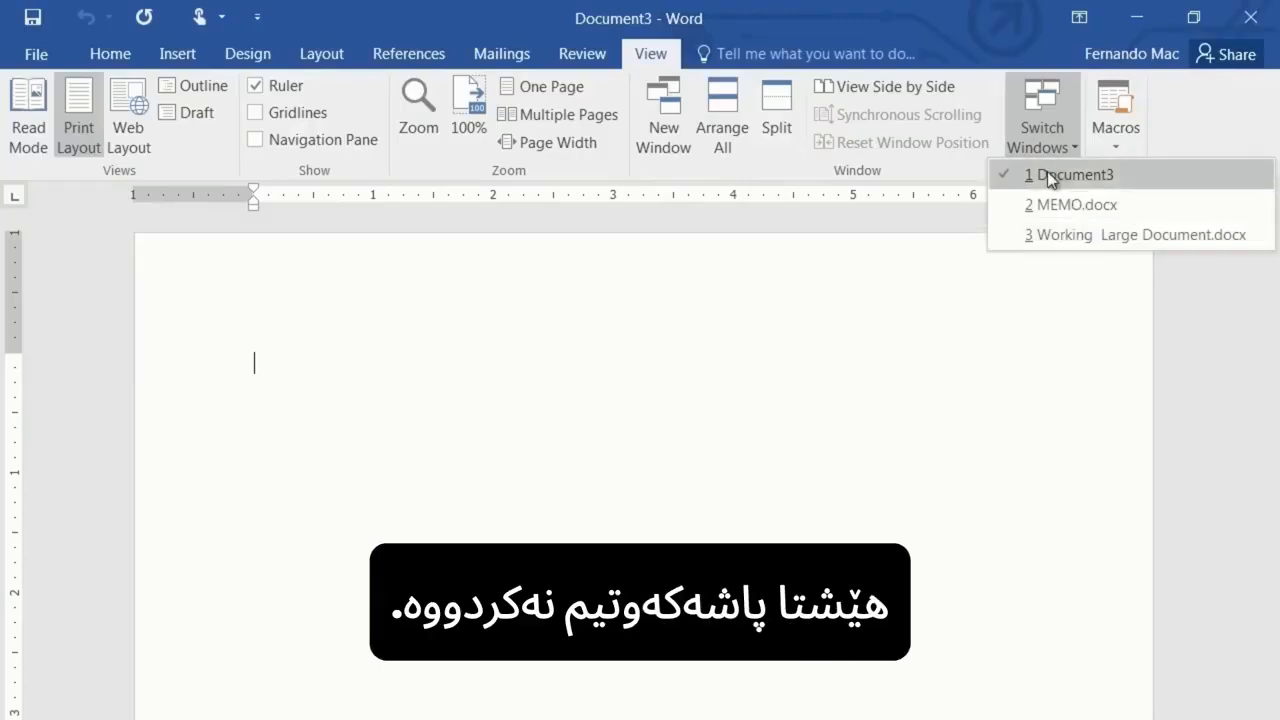
pyautogui.click(795, 354)
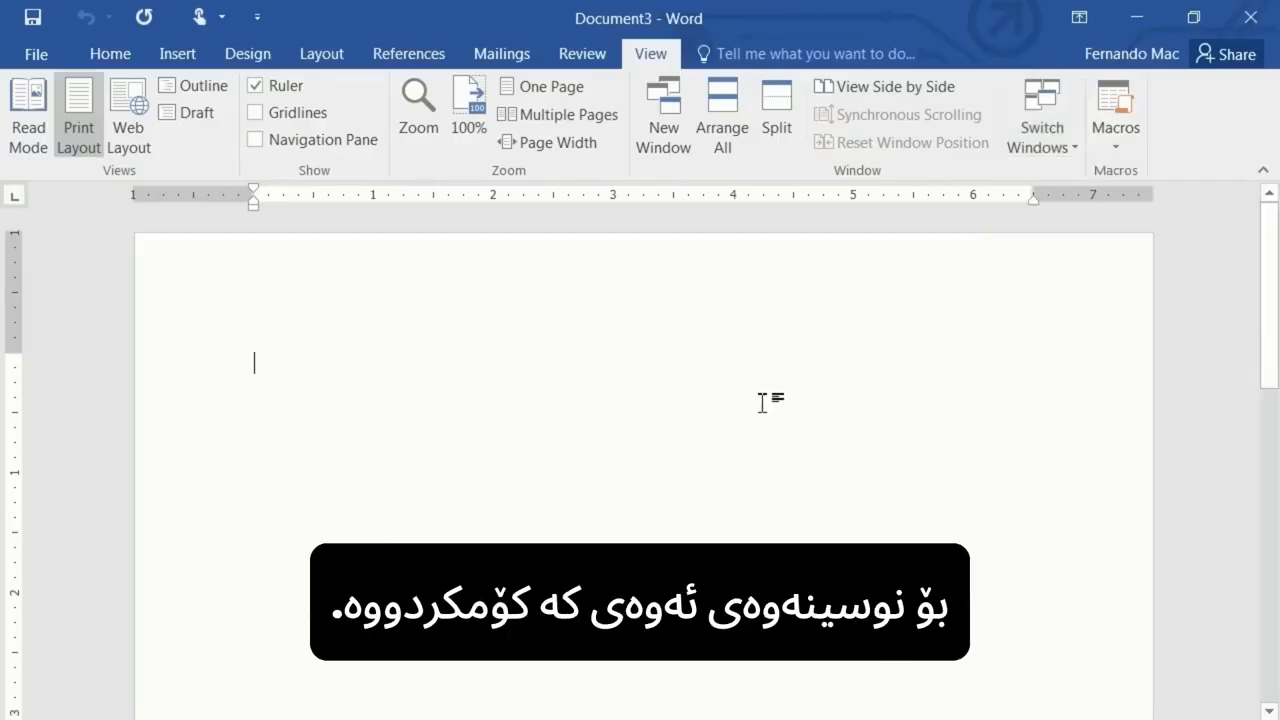
# - Switch to Working Large Document.docx and copy the Music Inventory Database heading together with its paragraph
pyautogui.click(1055, 136)
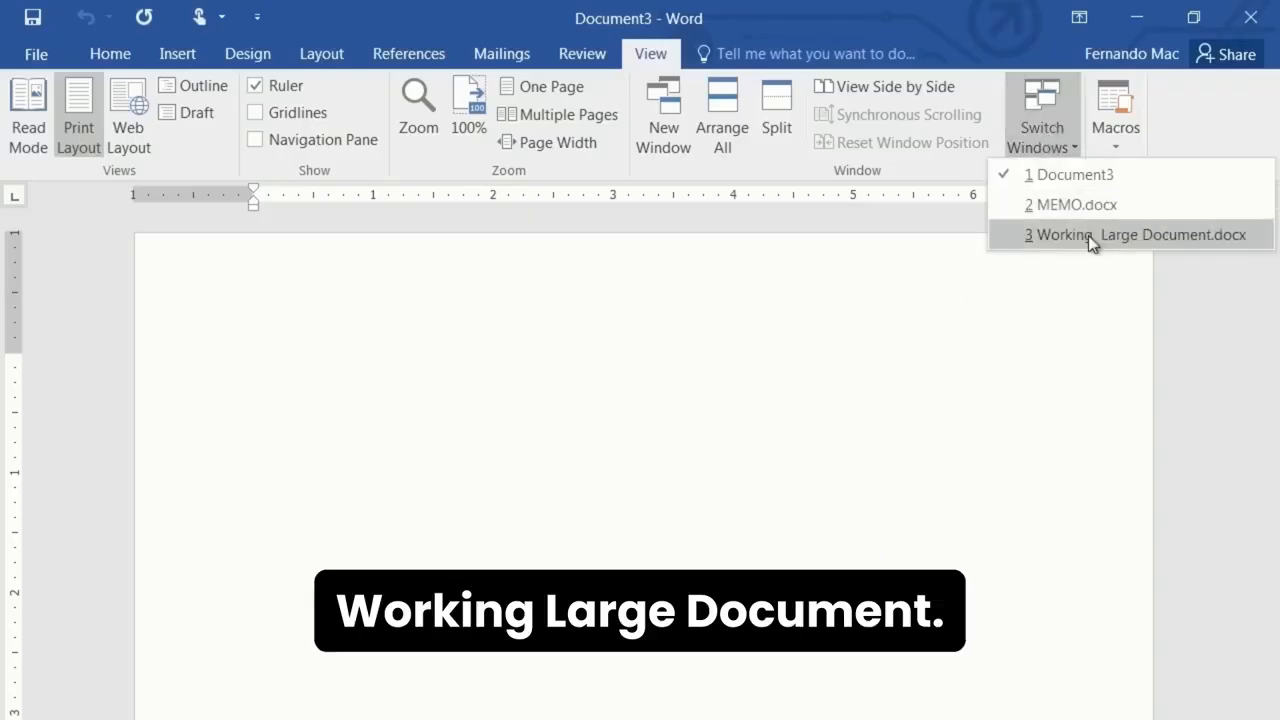
pyautogui.click(1088, 235)
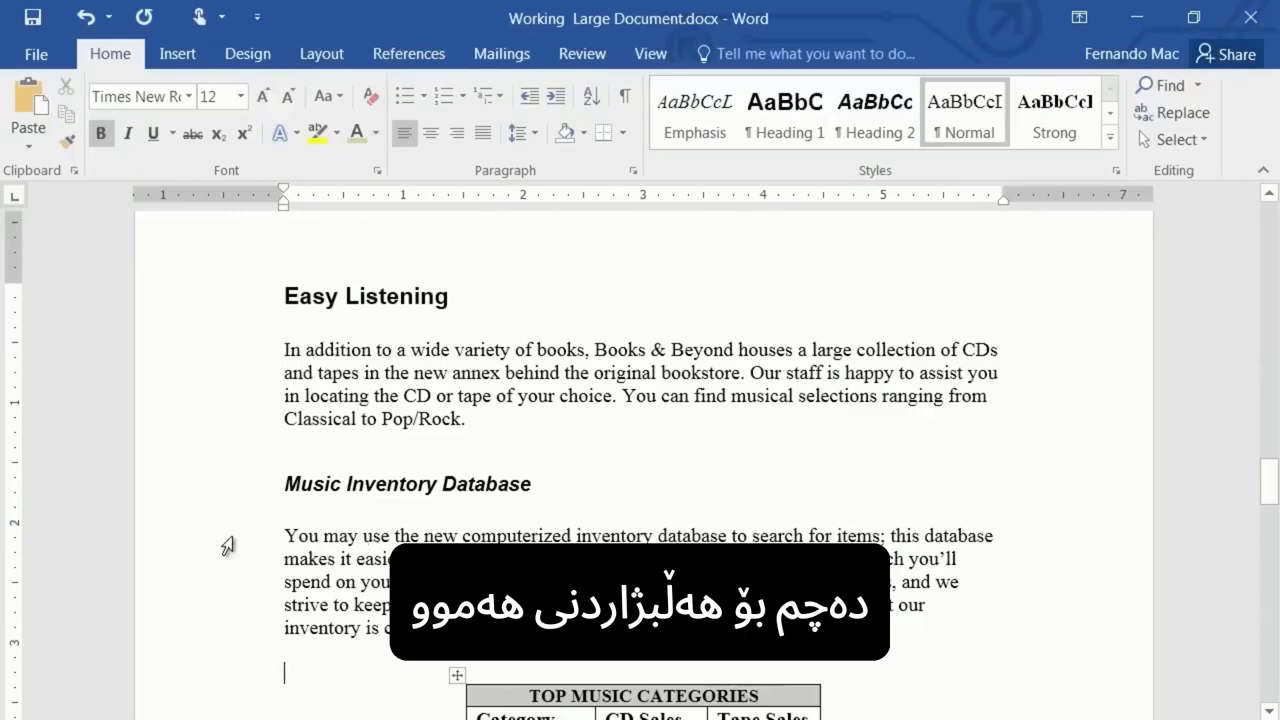
pyautogui.click(265, 492)
pyautogui.moveTo(265, 492); pyautogui.dragTo(314, 637)
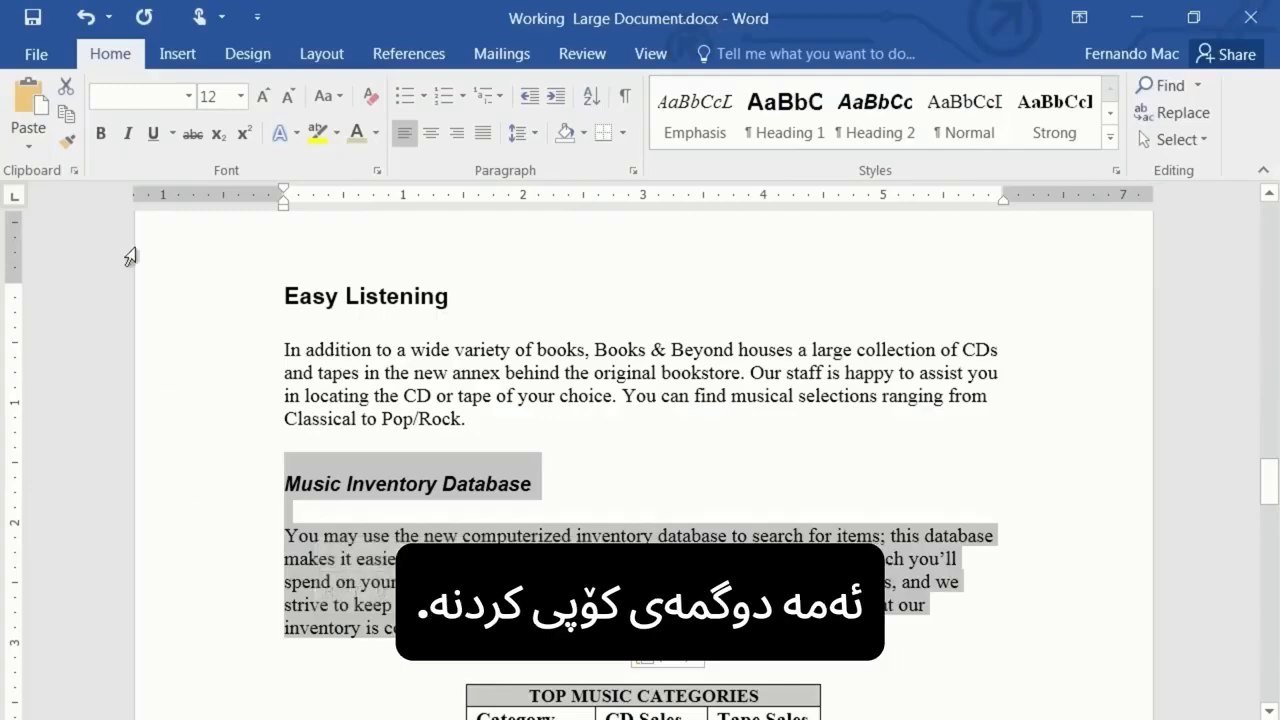
pyautogui.click(65, 116)
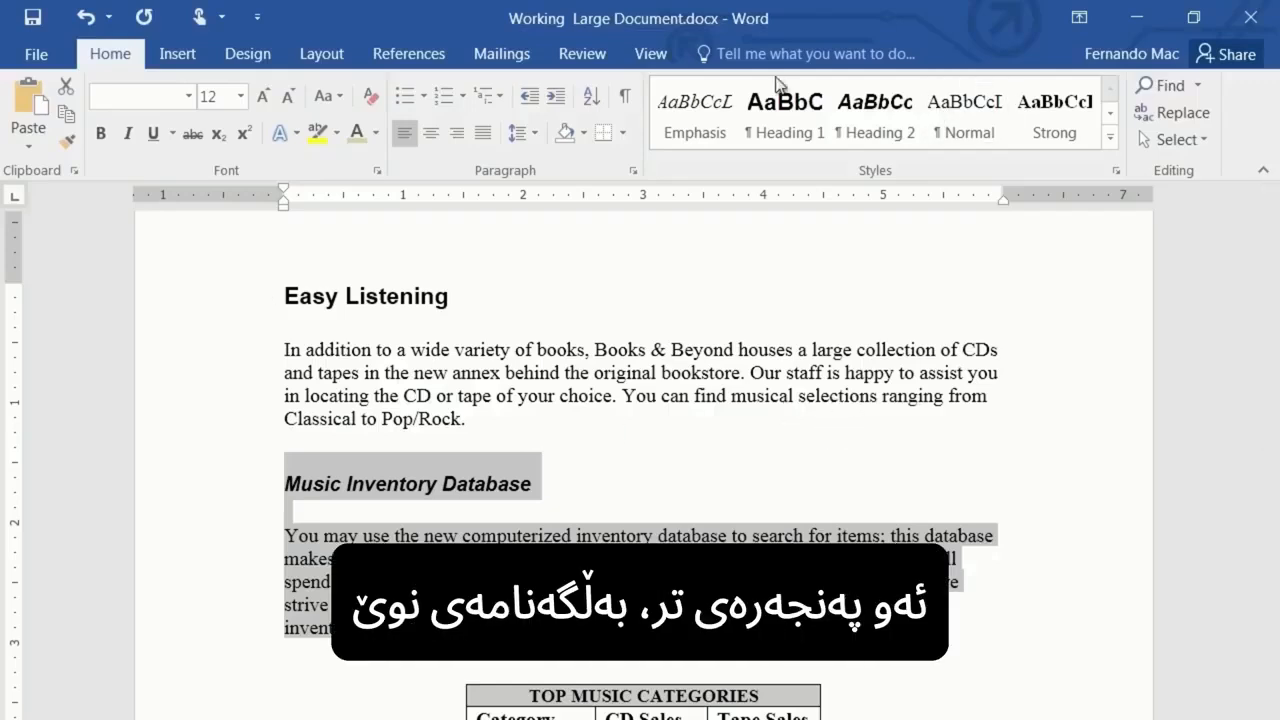
# - Switch to the blank Document3 and paste the copied heading and paragraph into it
pyautogui.click(650, 57)
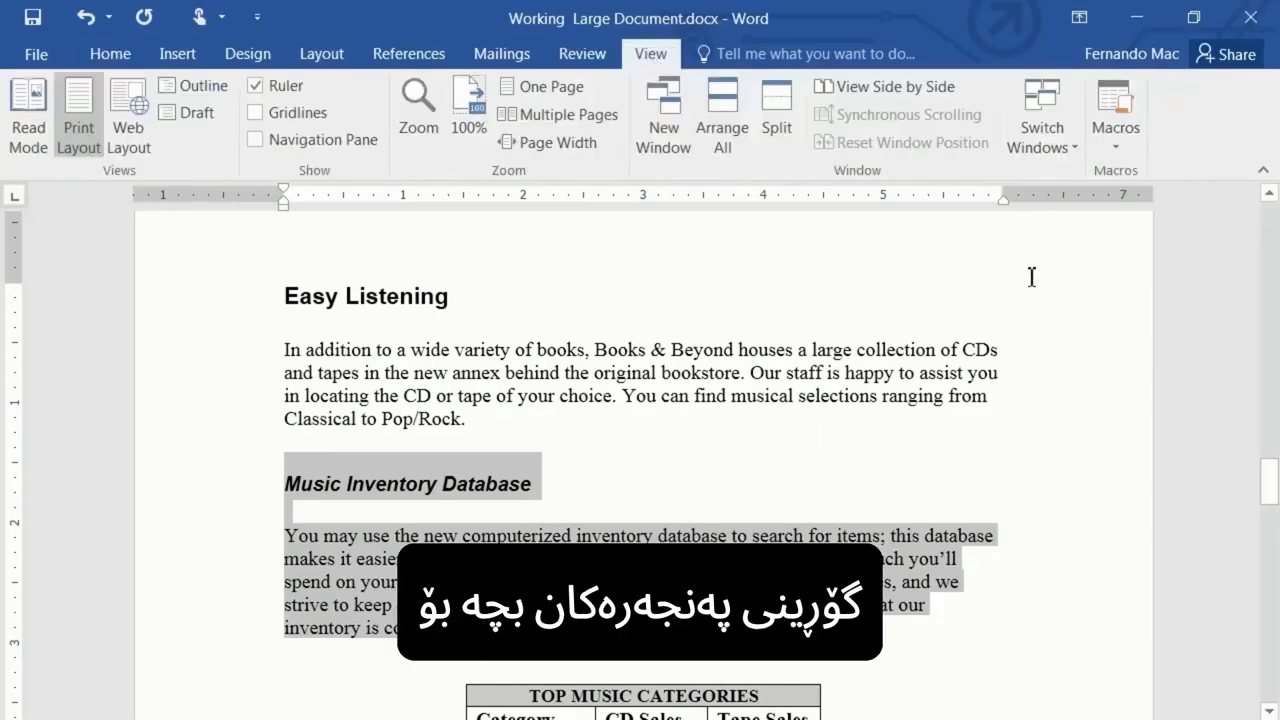
pyautogui.click(1038, 122)
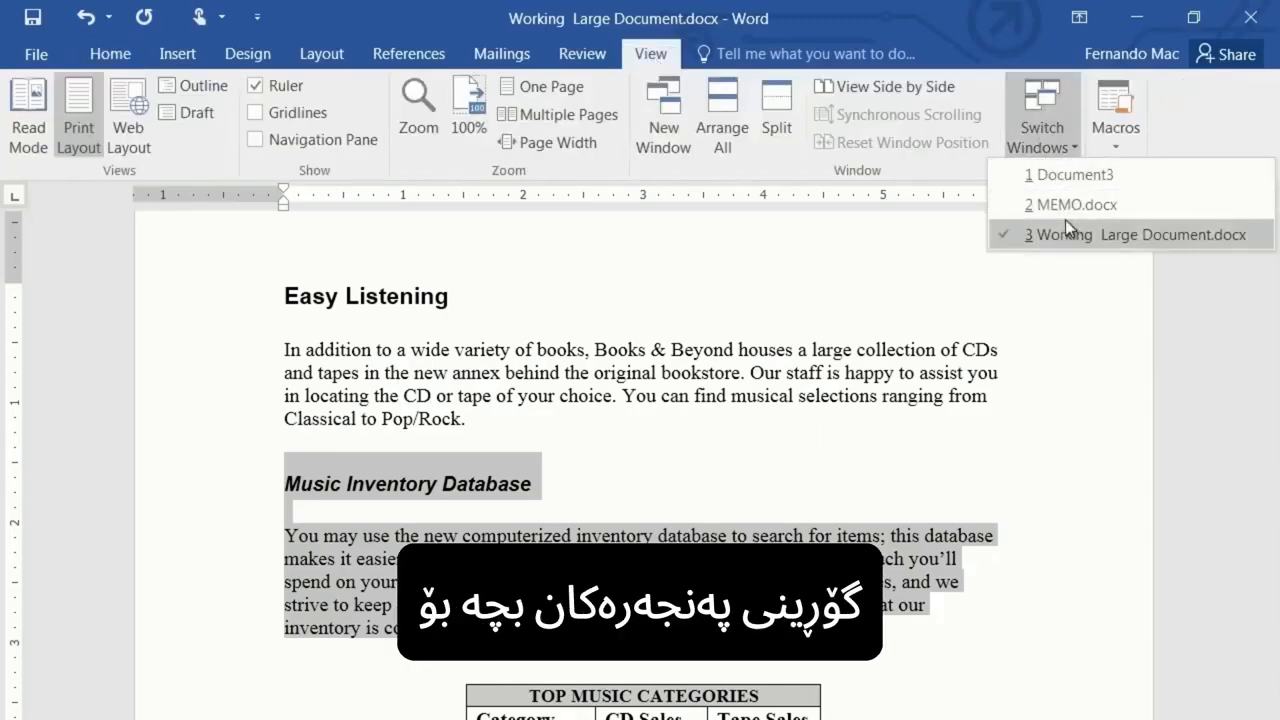
pyautogui.click(1068, 176)
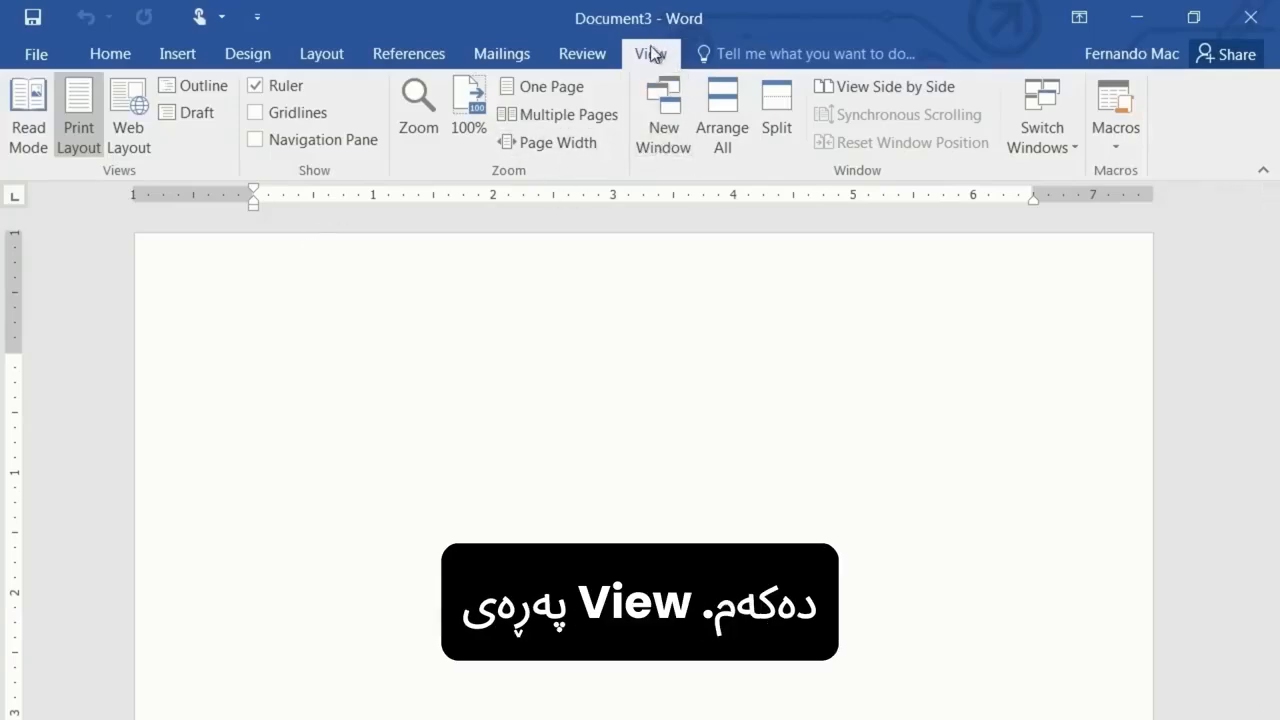
pyautogui.click(111, 55)
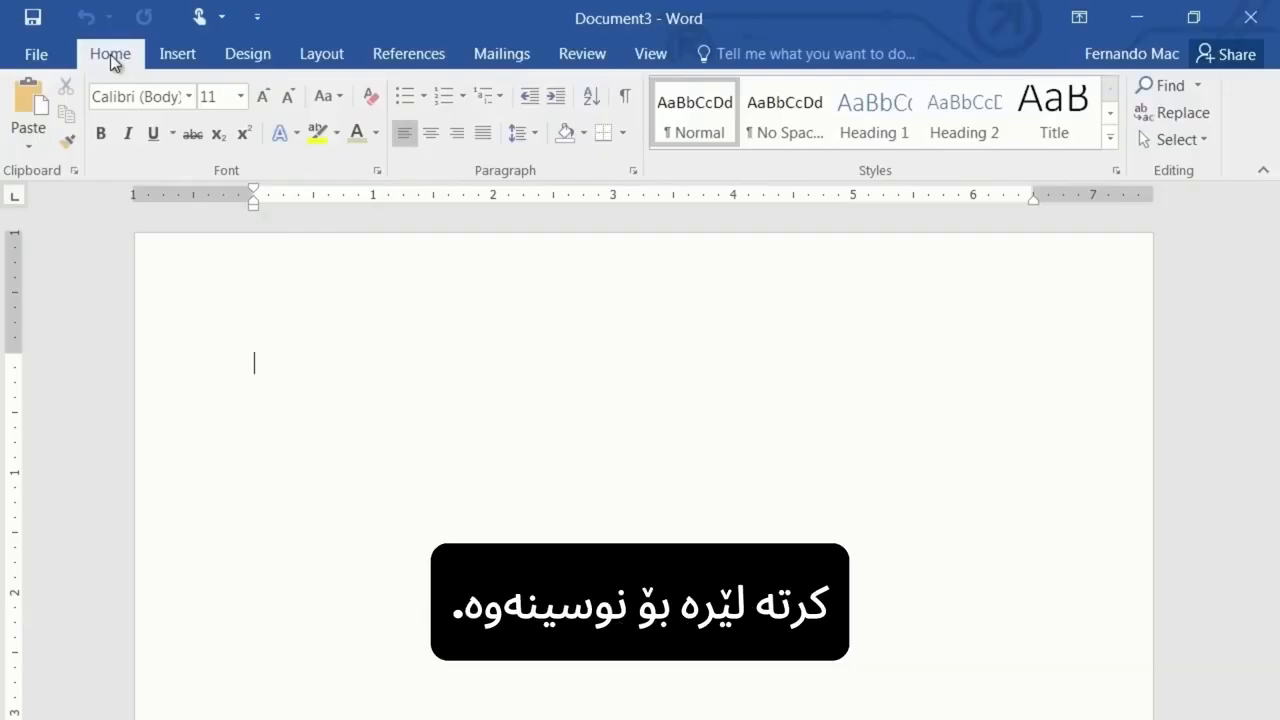
pyautogui.click(28, 98)
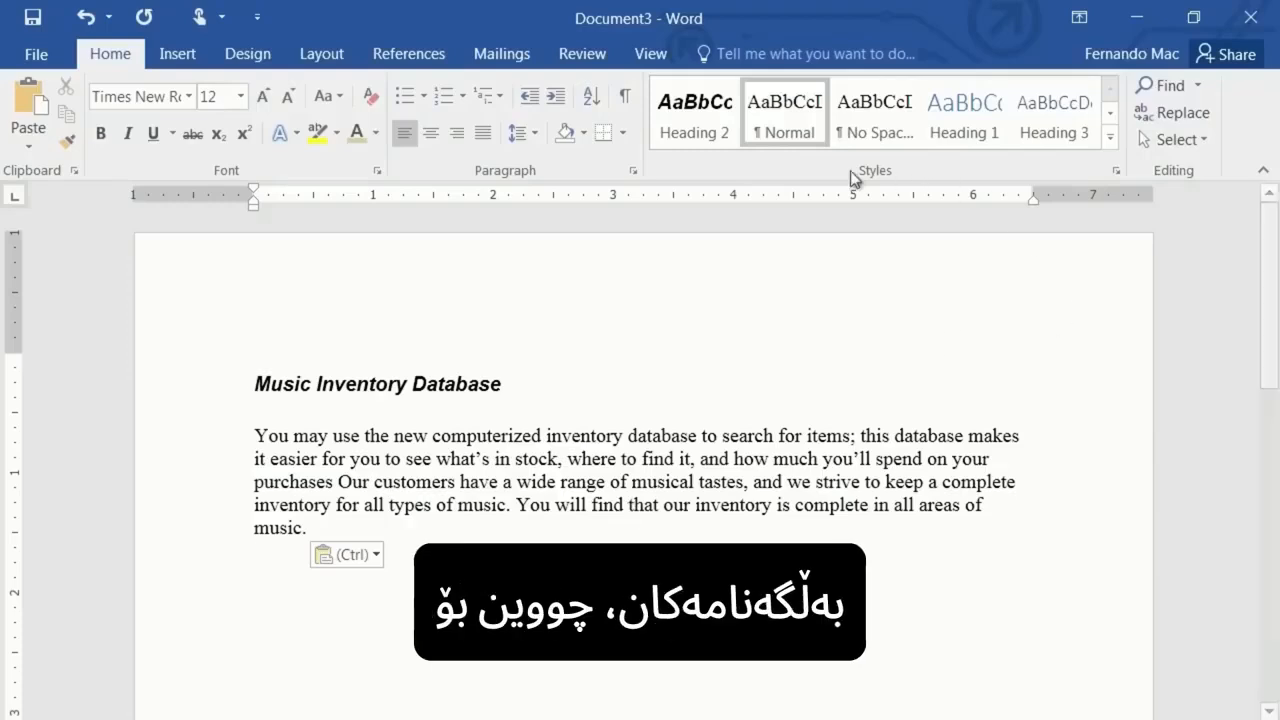
# - Switch to Working Large Document.docx to view the copied section and return to Document3
pyautogui.click(657, 52)
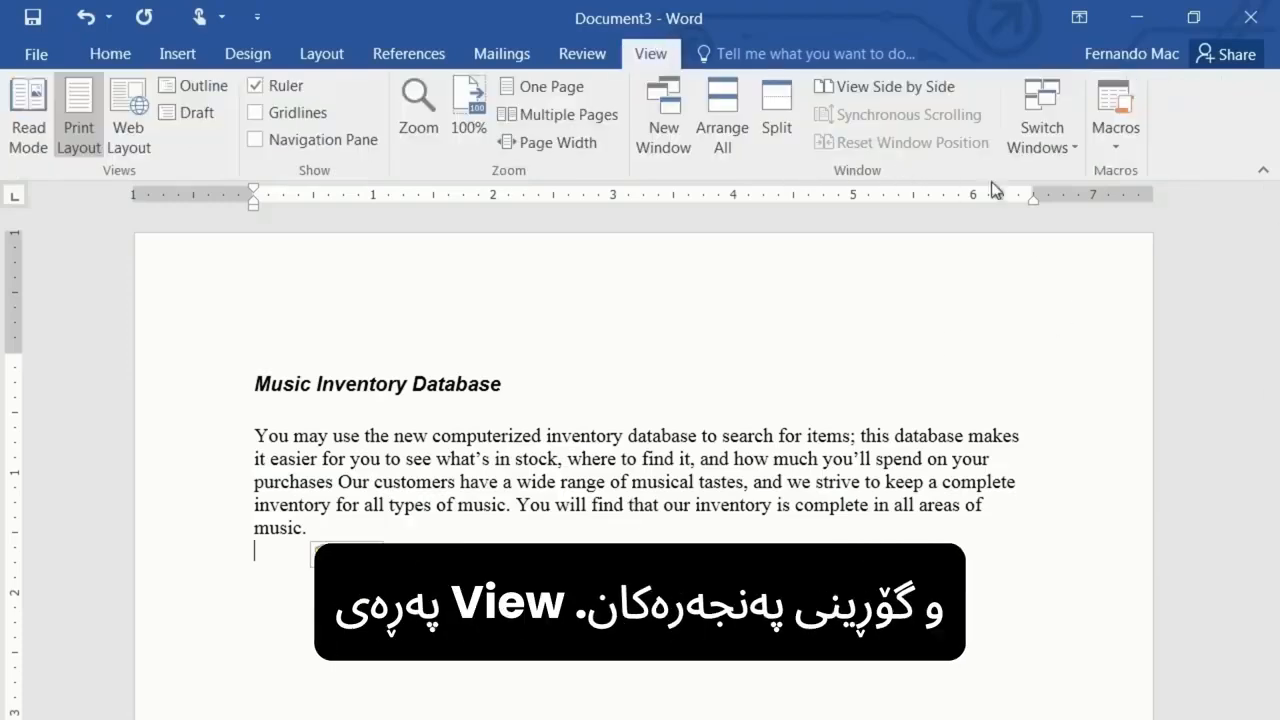
pyautogui.click(1050, 100)
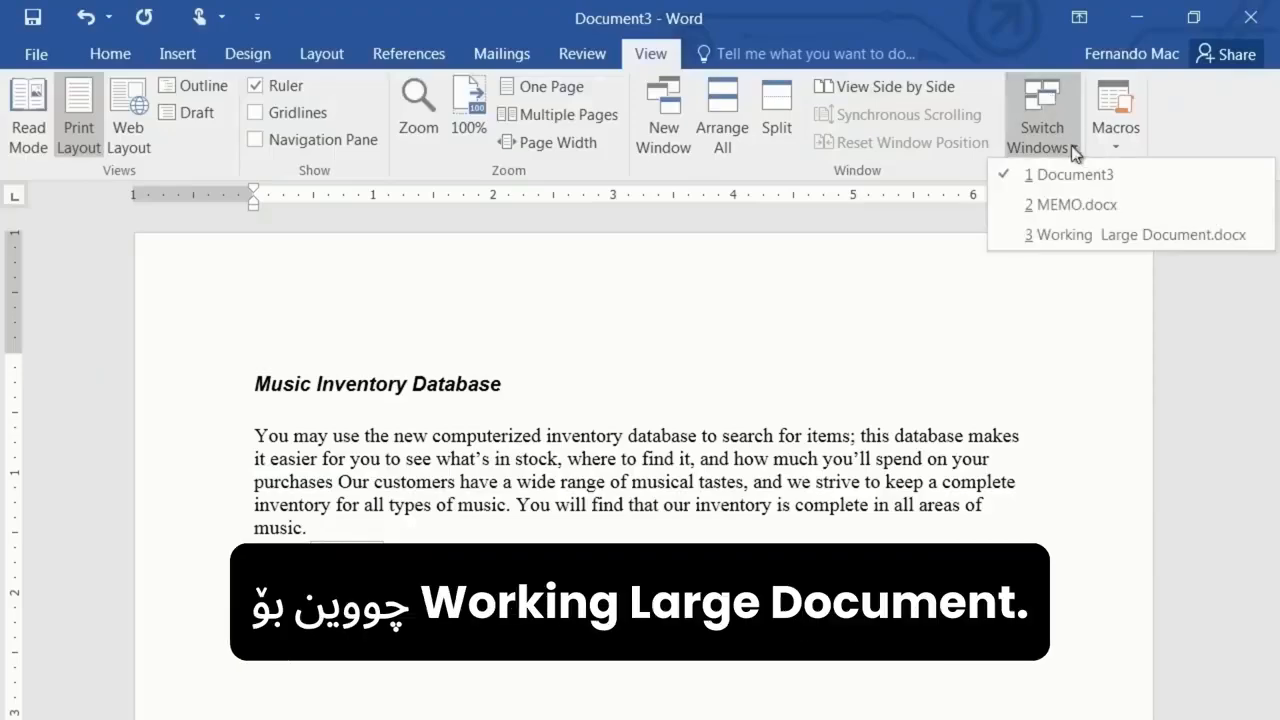
pyautogui.click(1101, 237)
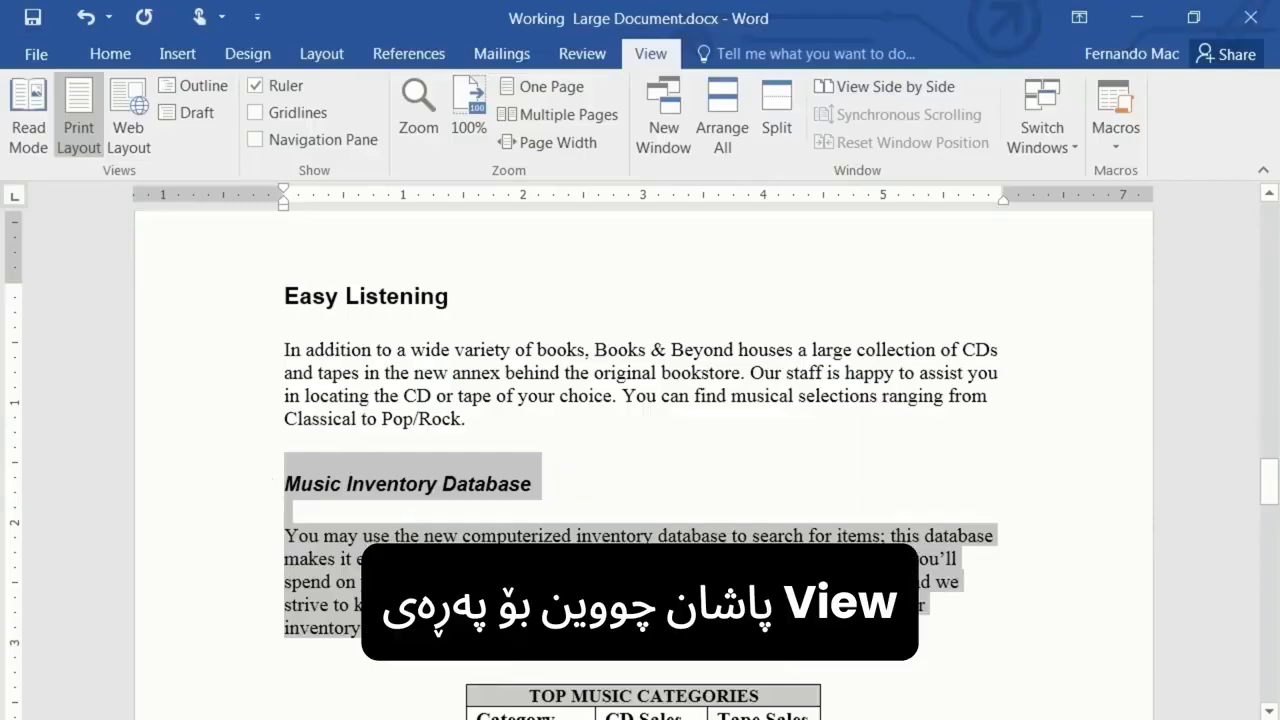
pyautogui.click(1018, 142)
pyautogui.click(1045, 172)
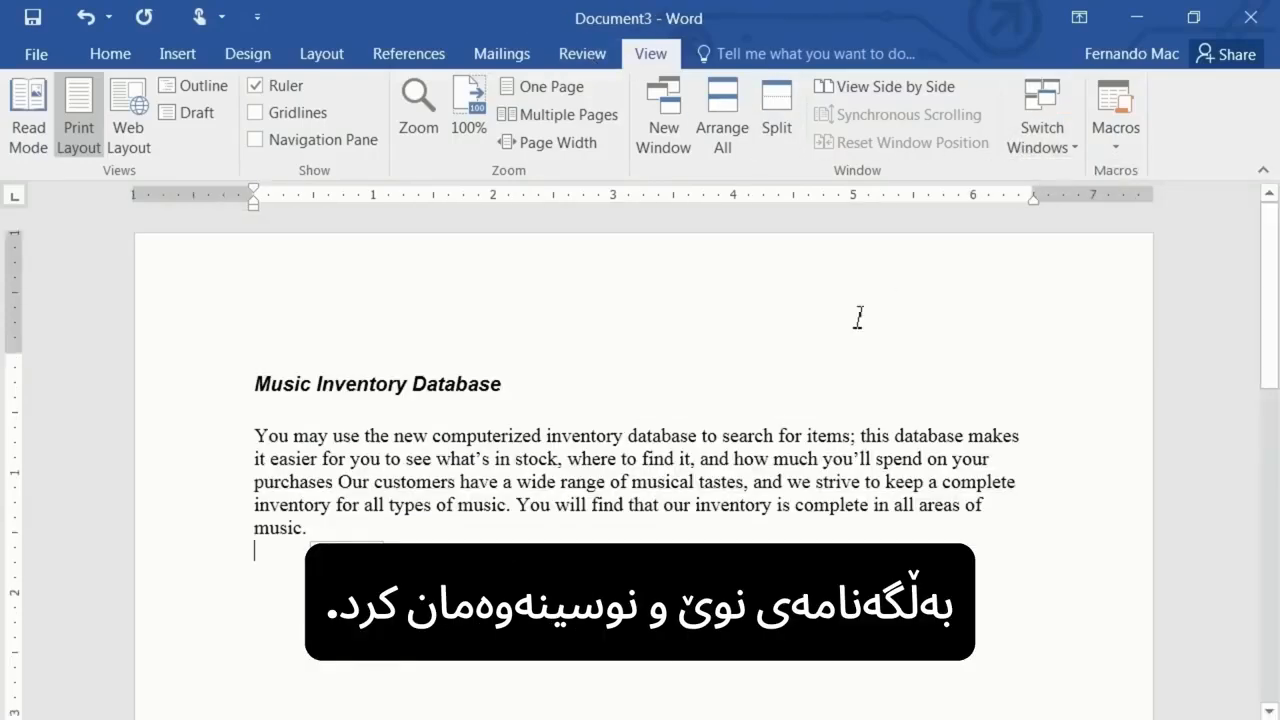